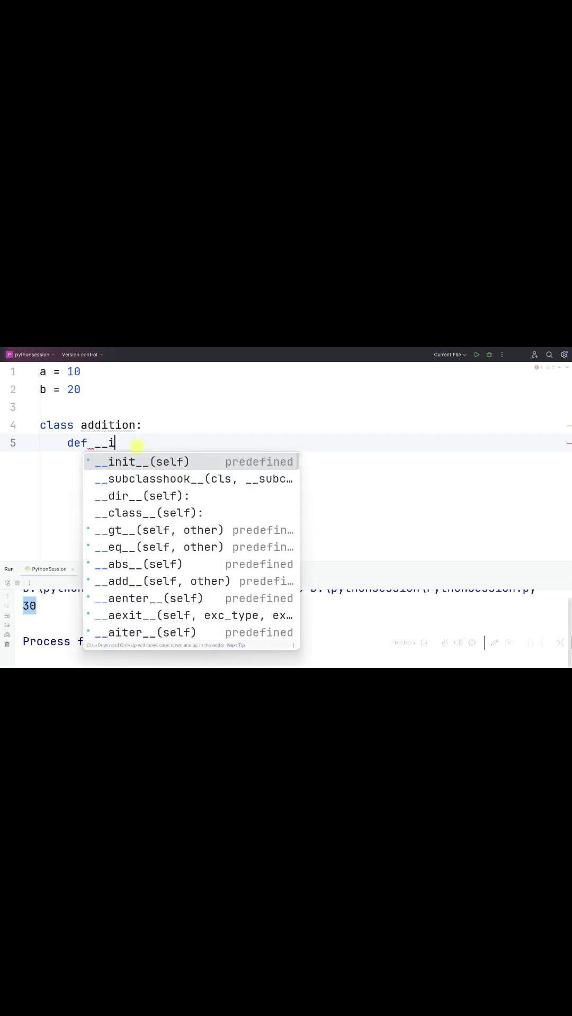
pyautogui.write('nit__(self,a,b):')
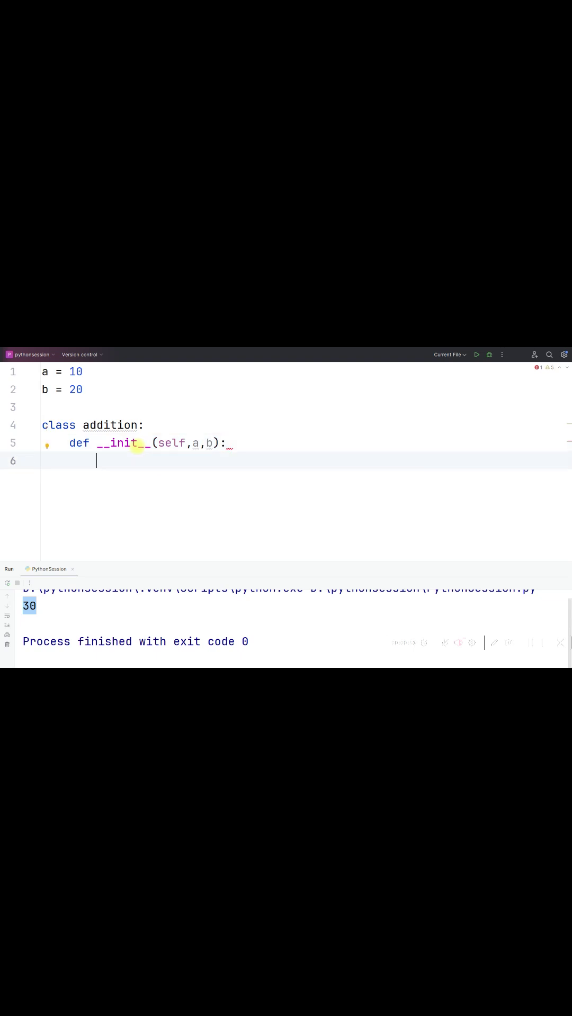
pyautogui.write('self.a = a')
# - Complete the __init__(self, a, b) constructor that assigns self.a and self.b
pyautogui.press('Return')
pyautogui.write('self.b = b')
pyautogui.press('Return')
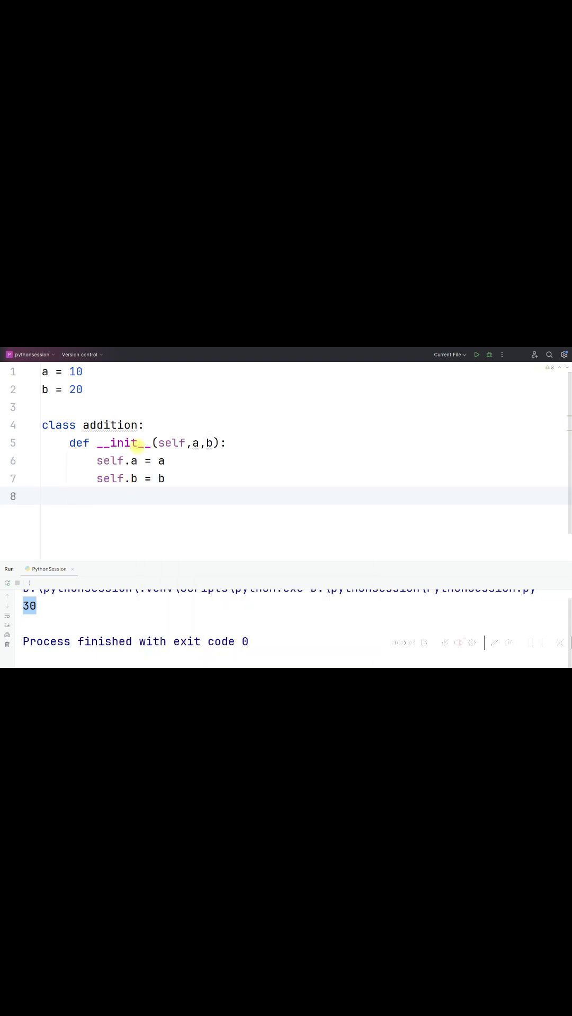
pyautogui.press('Return')
# - Add a display(self) method that prints self.a + self.b
pyautogui.press('BackSpace')
pyautogui.write('def displa')
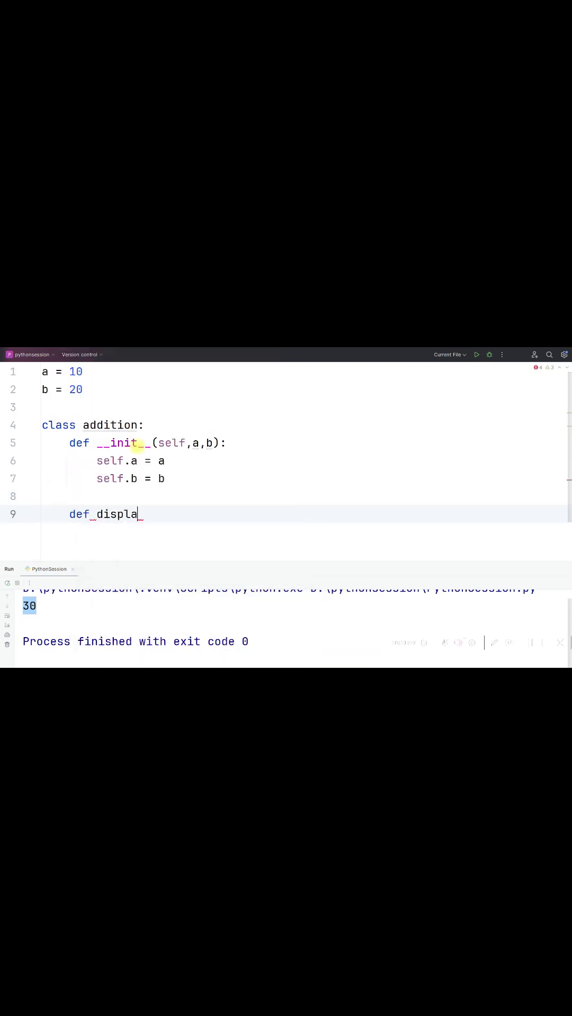
pyautogui.write('y(self):')
pyautogui.press('Return')
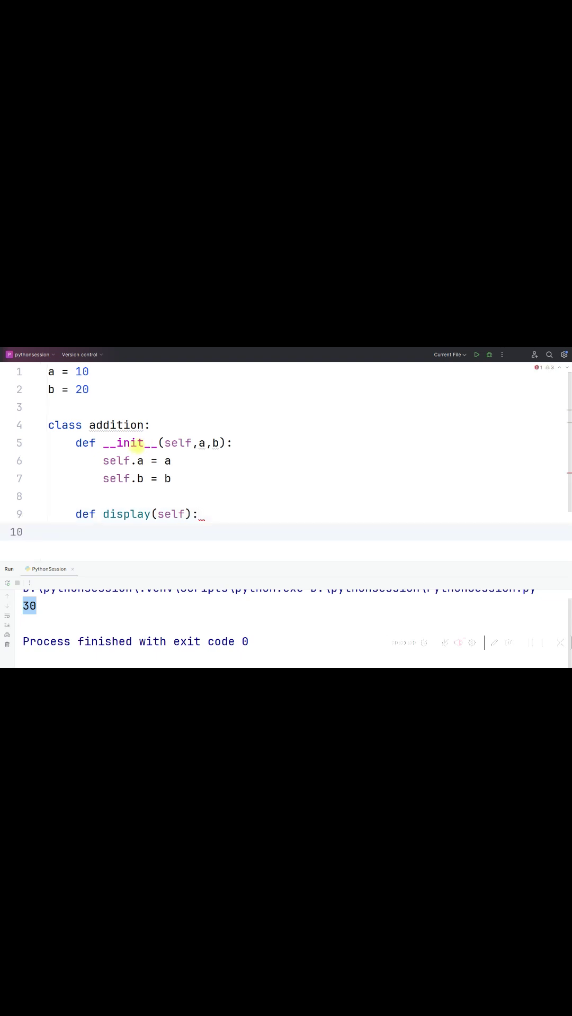
pyautogui.write('print()self.a ')
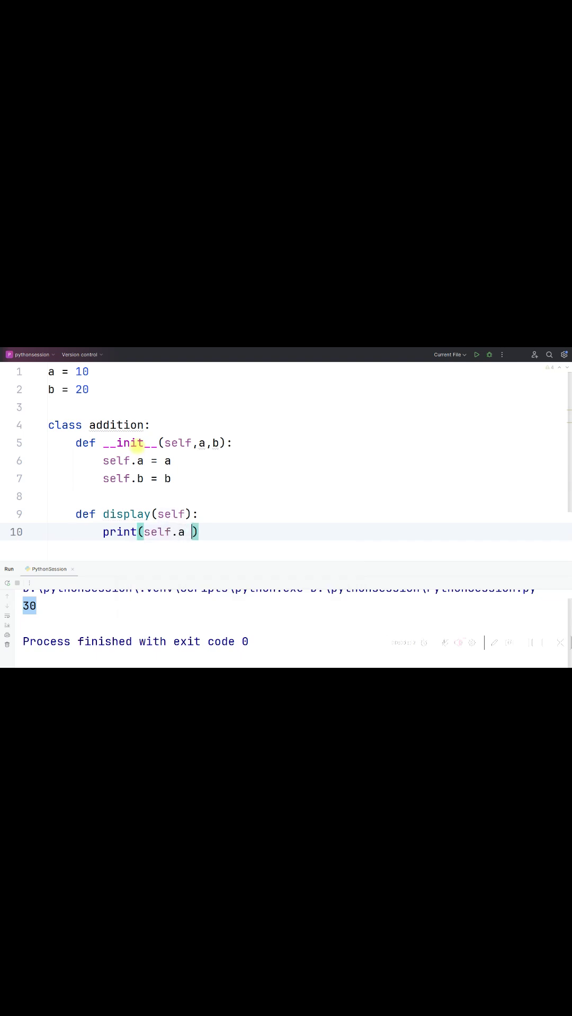
pyautogui.write(' self.b')
pyautogui.press('End')
pyautogui.press('Return')
pyautogui.press('Return')
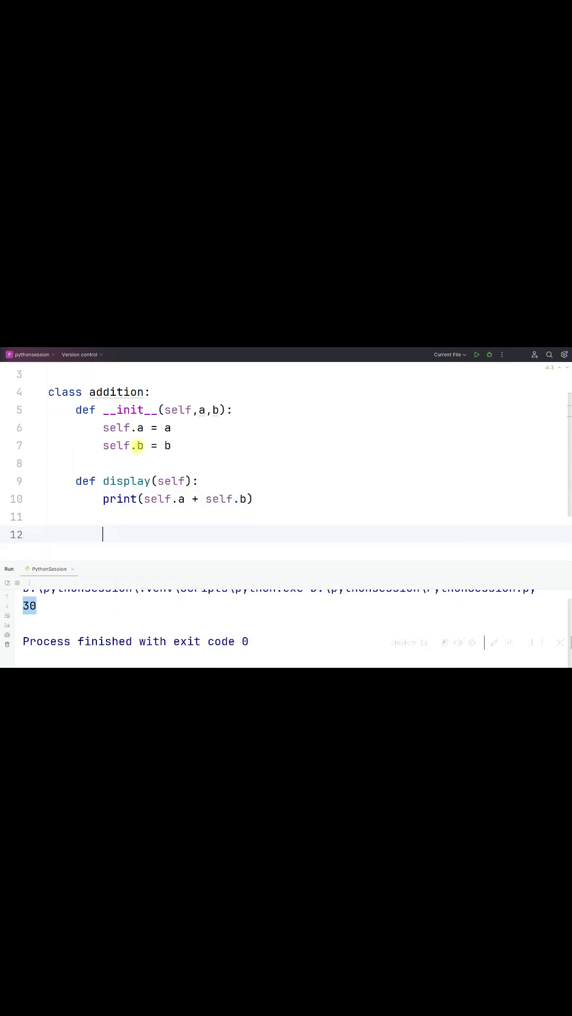
pyautogui.write('bj = ad')
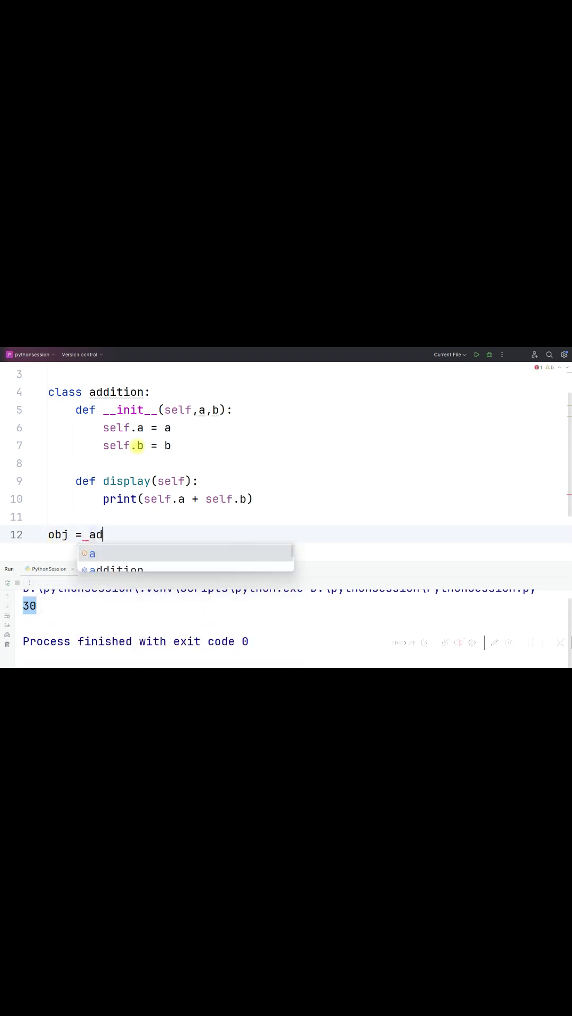
pyautogui.write('di')
# - Write obj = addition(a,b) and obj.display() below the class, then run the script
pyautogui.press('Return')
pyautogui.write('()')
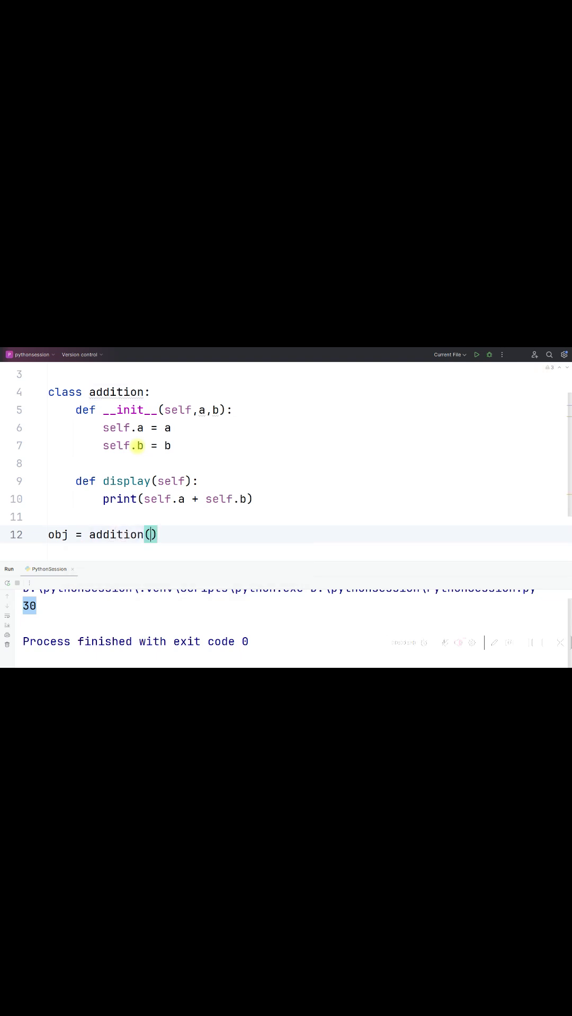
pyautogui.write('a,b')
pyautogui.press('End')
pyautogui.press('Return')
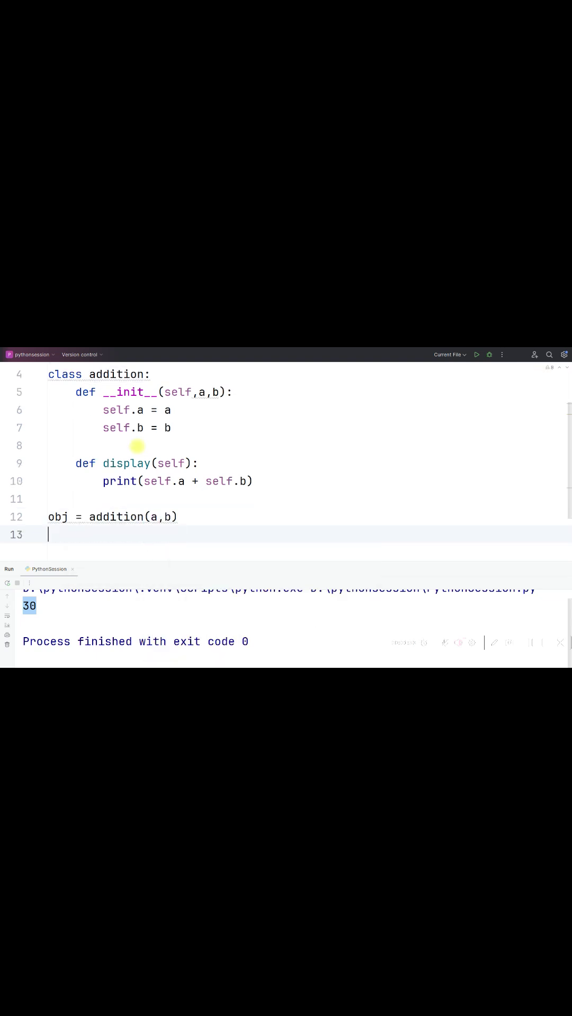
pyautogui.write('obj.d')
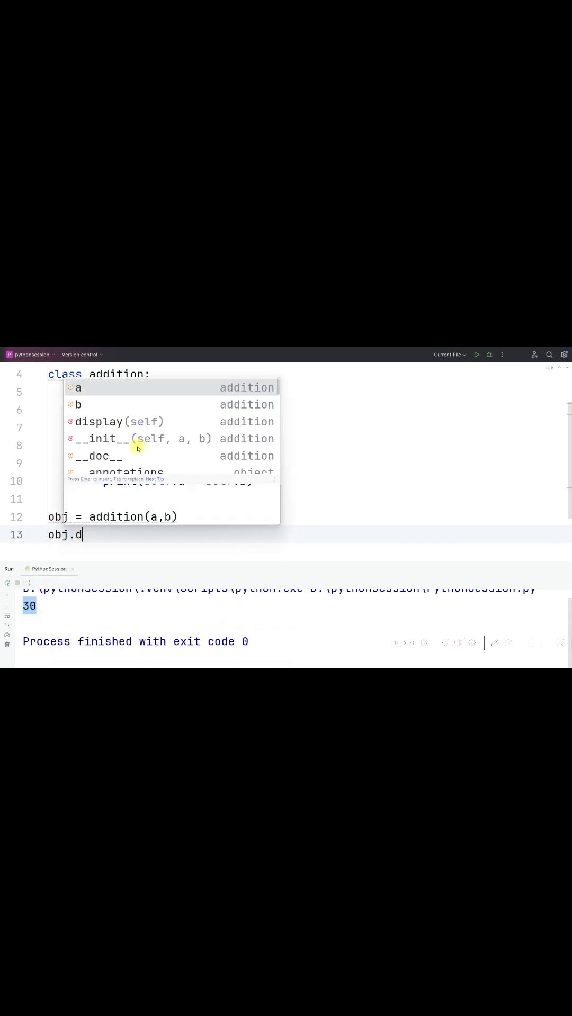
pyautogui.write('isplay')
pyautogui.press('Return')
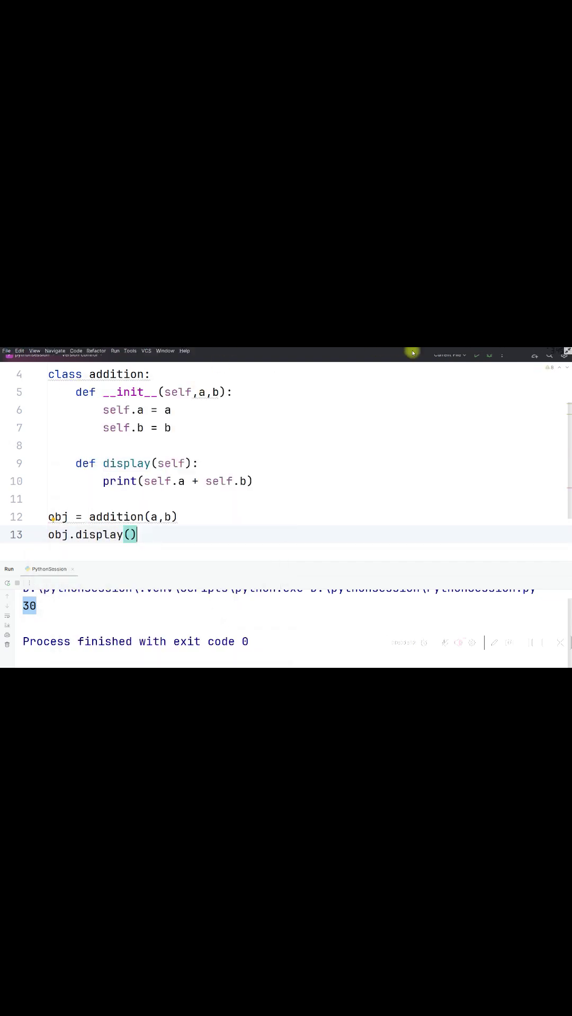
pyautogui.click(476, 354)
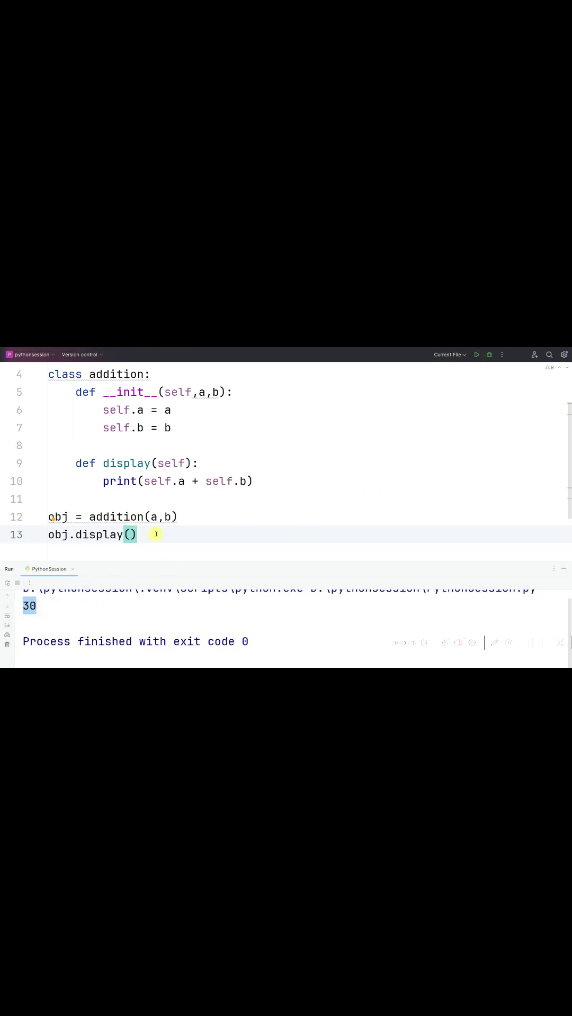